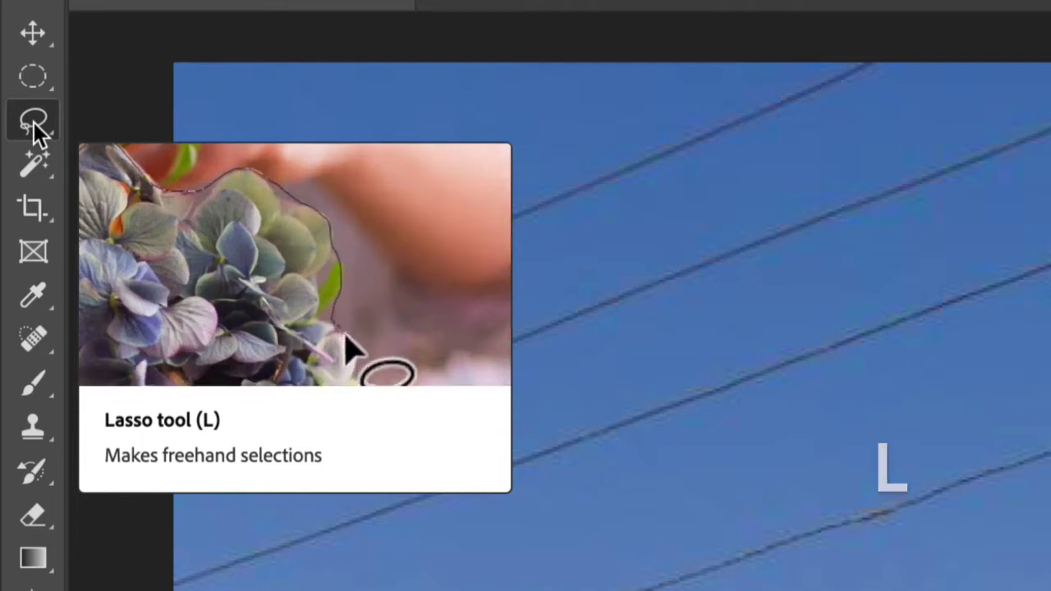
Switch to the Magnetic Lasso and trace up the left edge of the man's scarf.
right_click(34, 122)
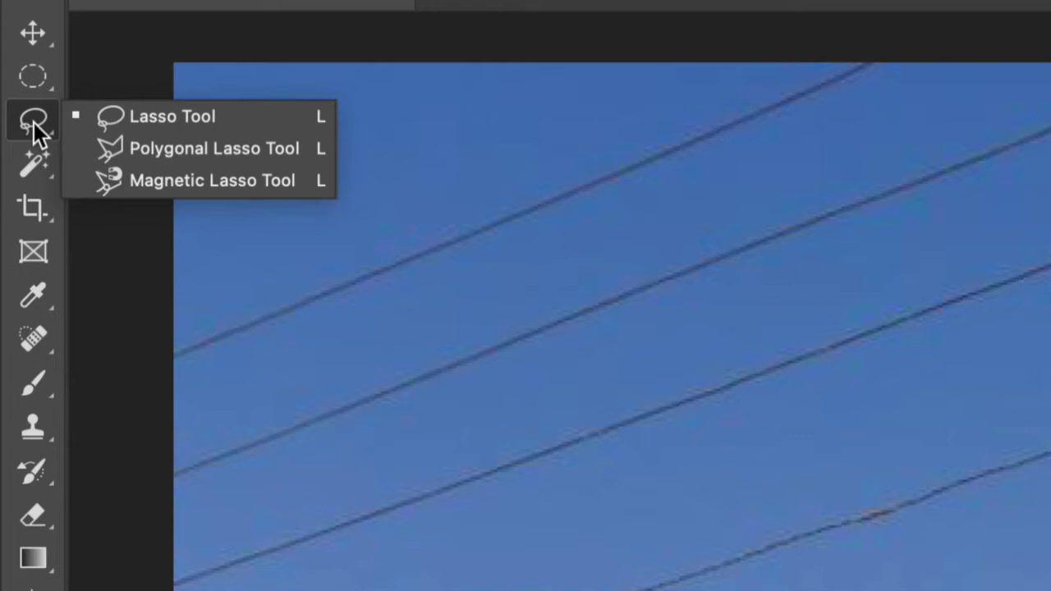
left_click(227, 181)
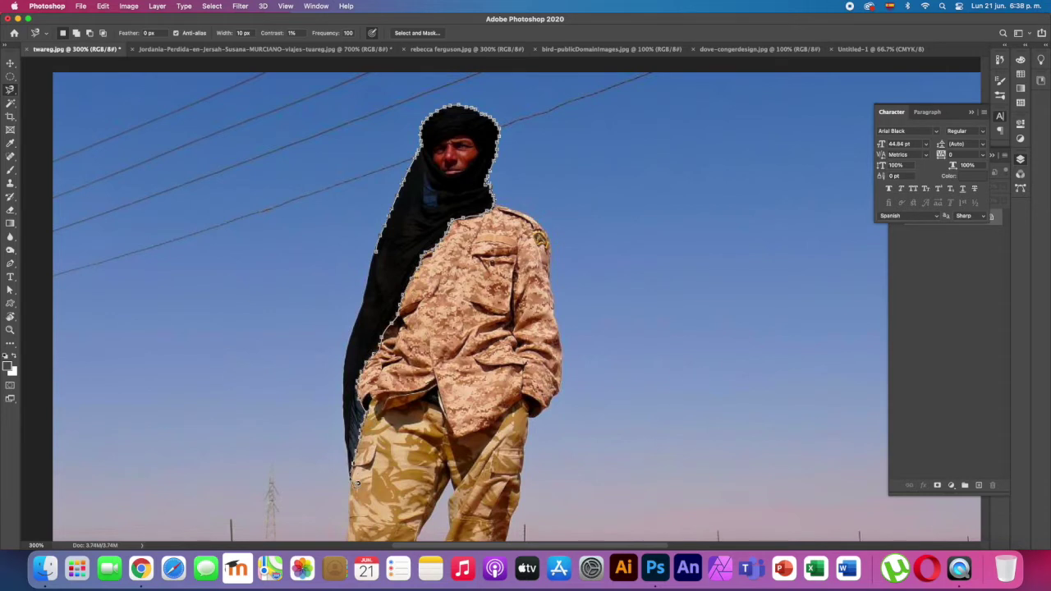
left_click_drag(348, 397, 371, 305)
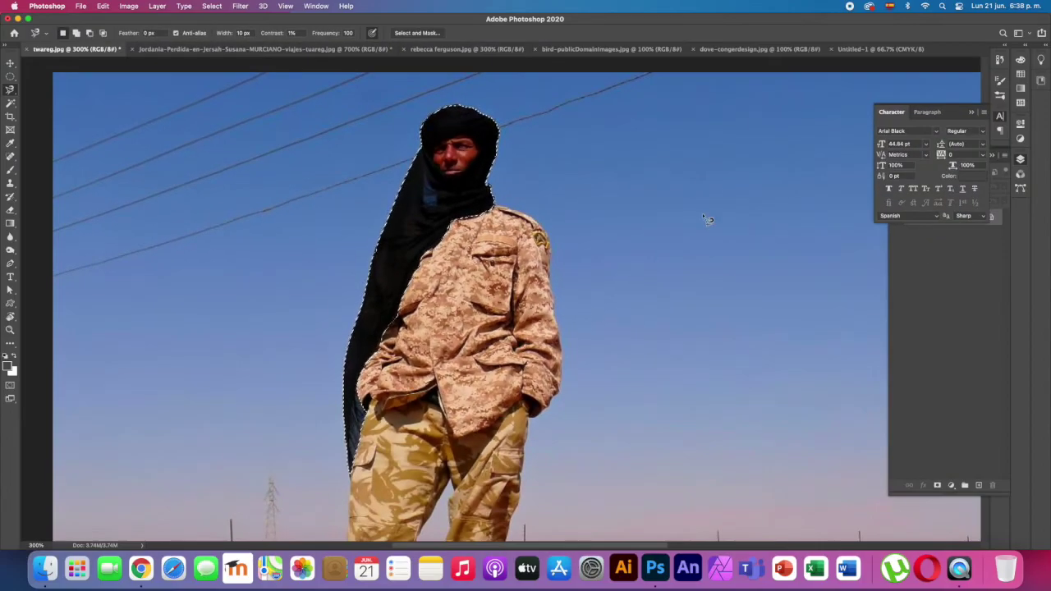
Bring up the Layers panel with F7.
key("F7")
Unlock the Background by converting it to a layer named Layer 0.
double_click(964, 219)
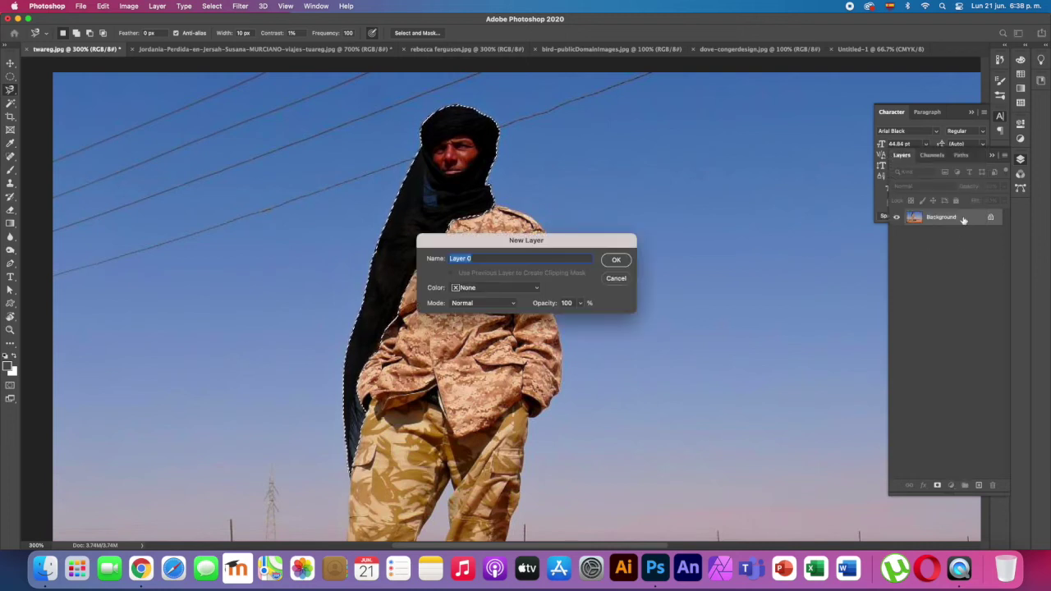
left_click(616, 259)
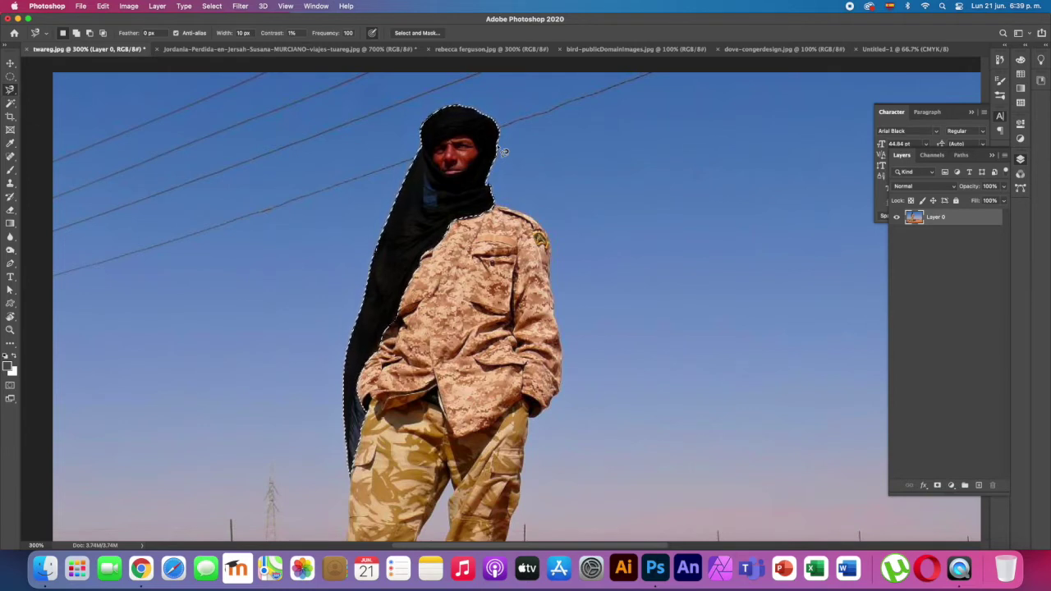
key("Delete")
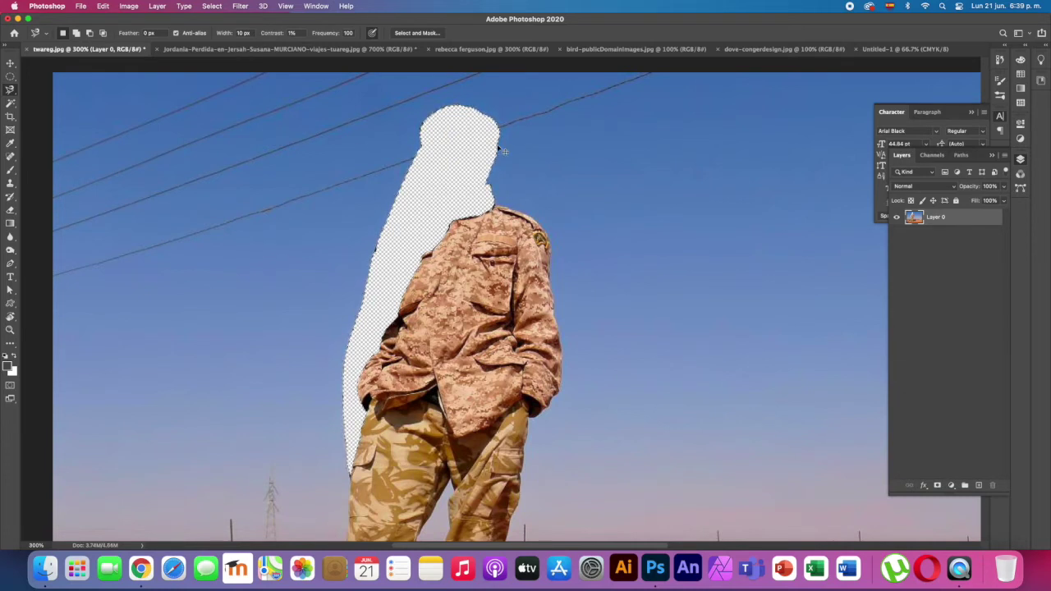
key("ctrl+z")
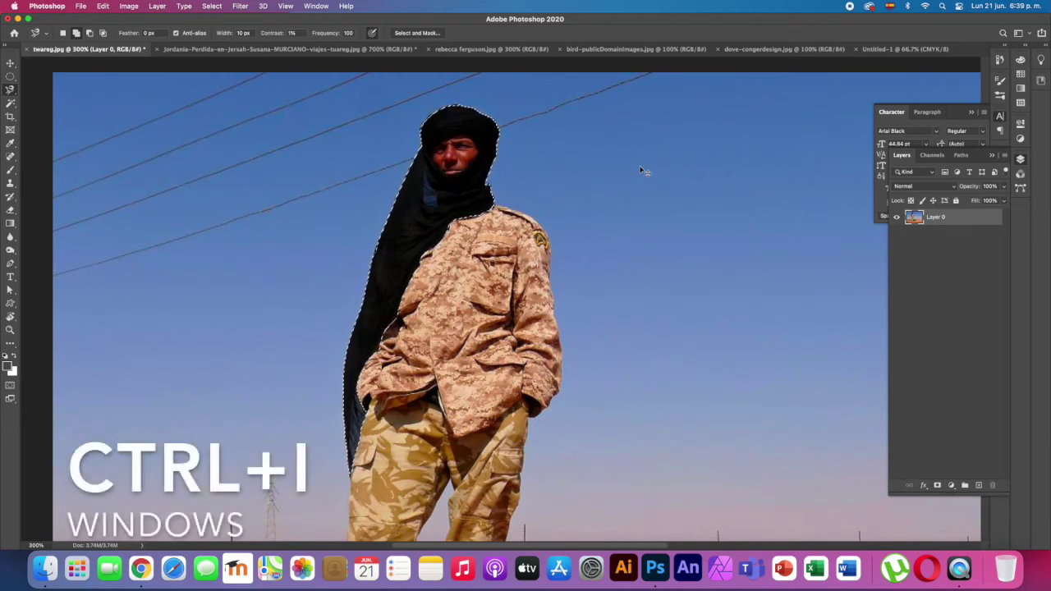
Invert the selection and delete everything around the man's turbaned head and scarf.
key("super+shift+i")
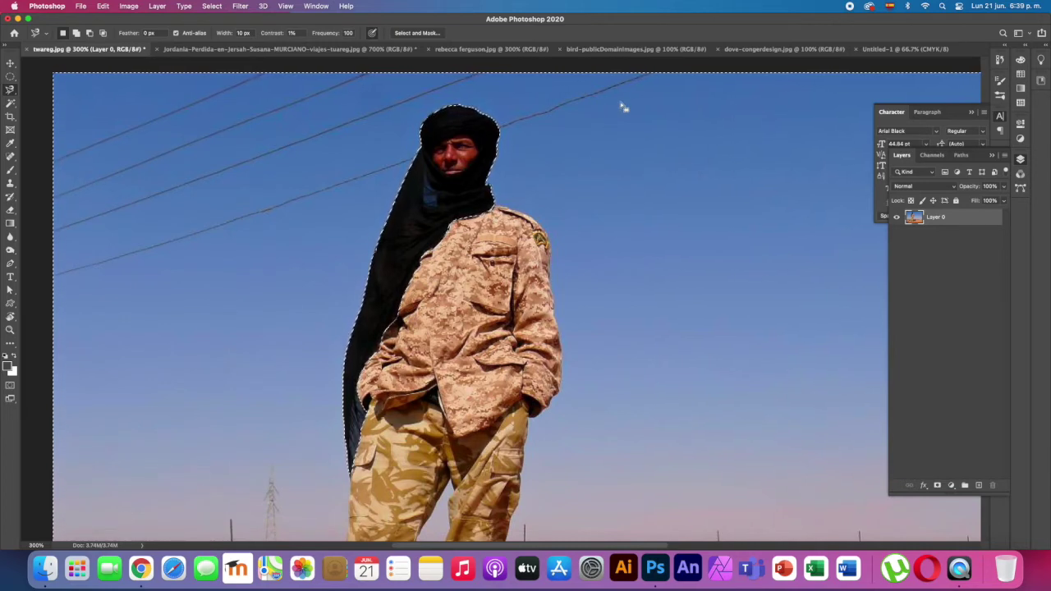
key("Delete")
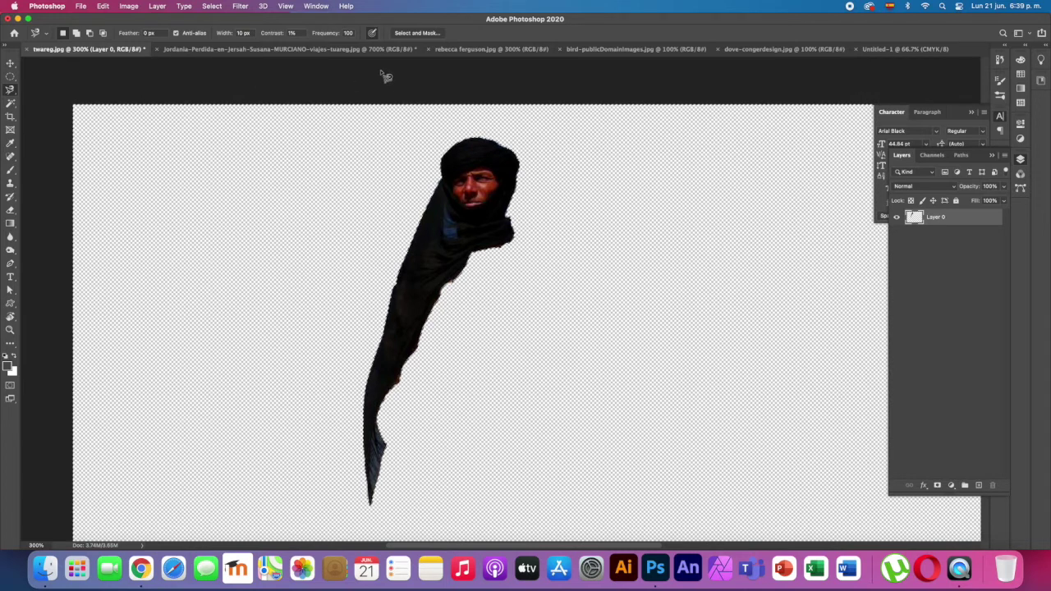
left_click(471, 50)
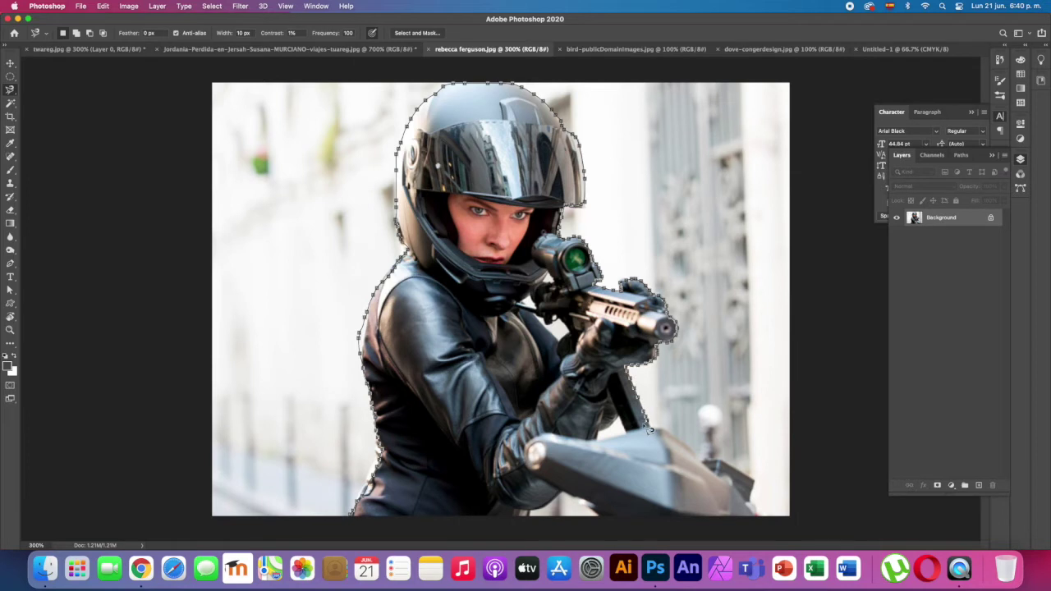
Close the lasso outline around the woman and zoom in to inspect its edges.
left_click(355, 520)
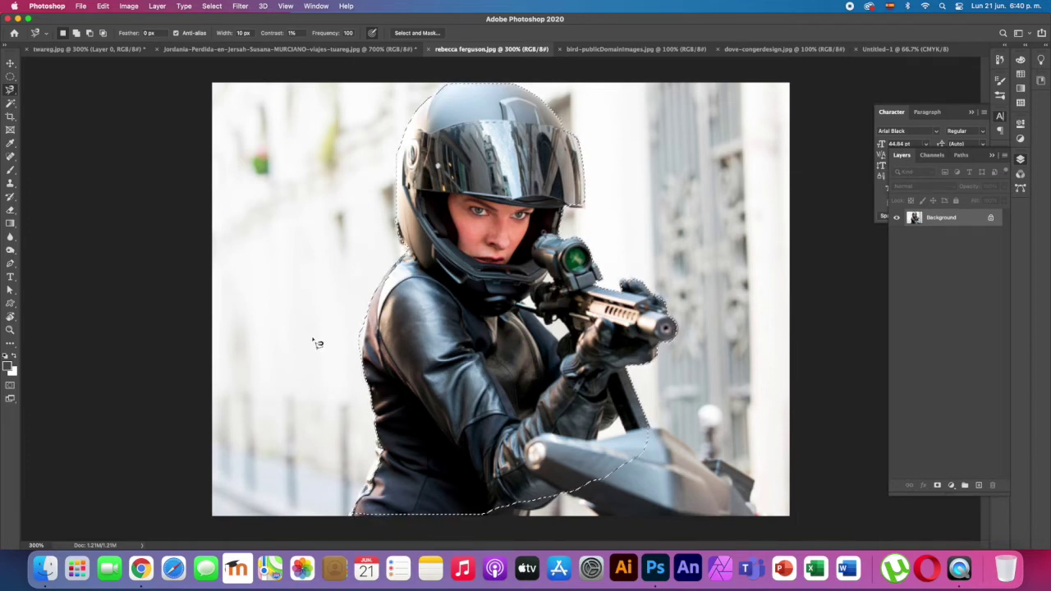
key("super+plus")
key("super+plus")
key("super+plus")
key("super+plus")
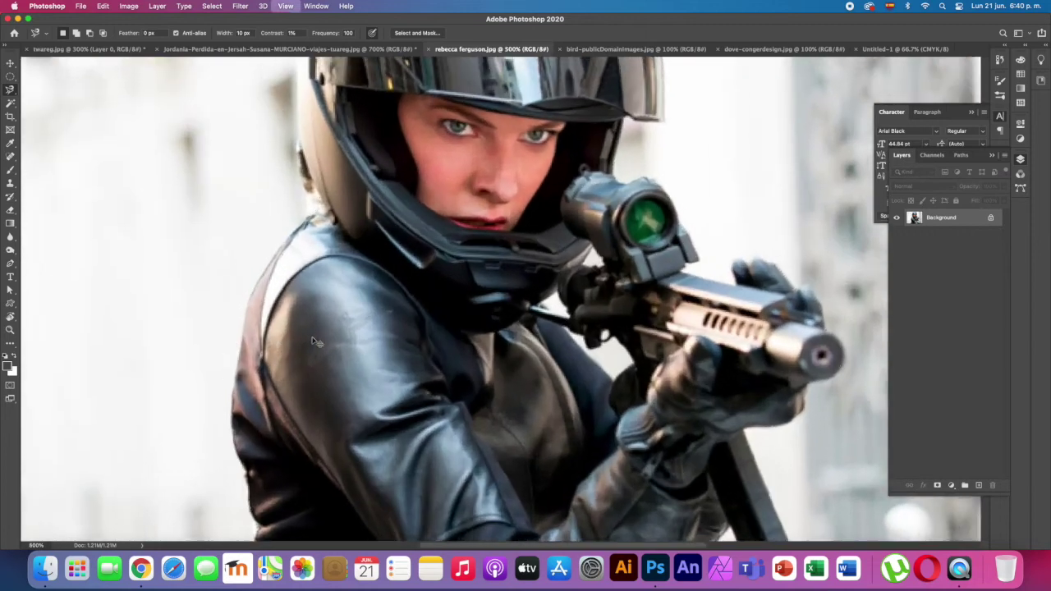
scroll(315, 342, "down", 10)
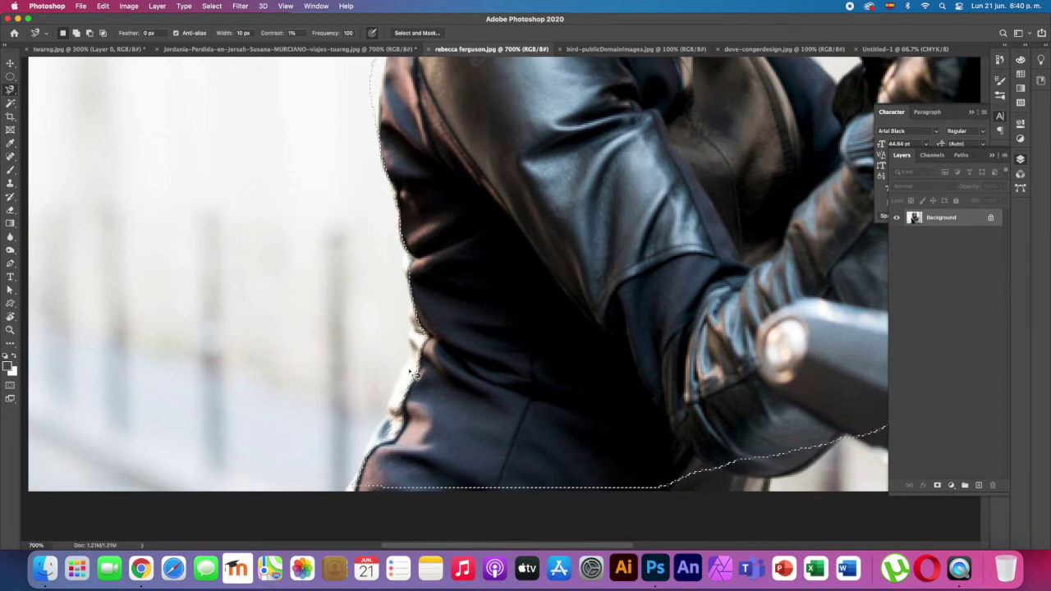
scroll(415, 375, "up", 1)
scroll(412, 375, "up", 1)
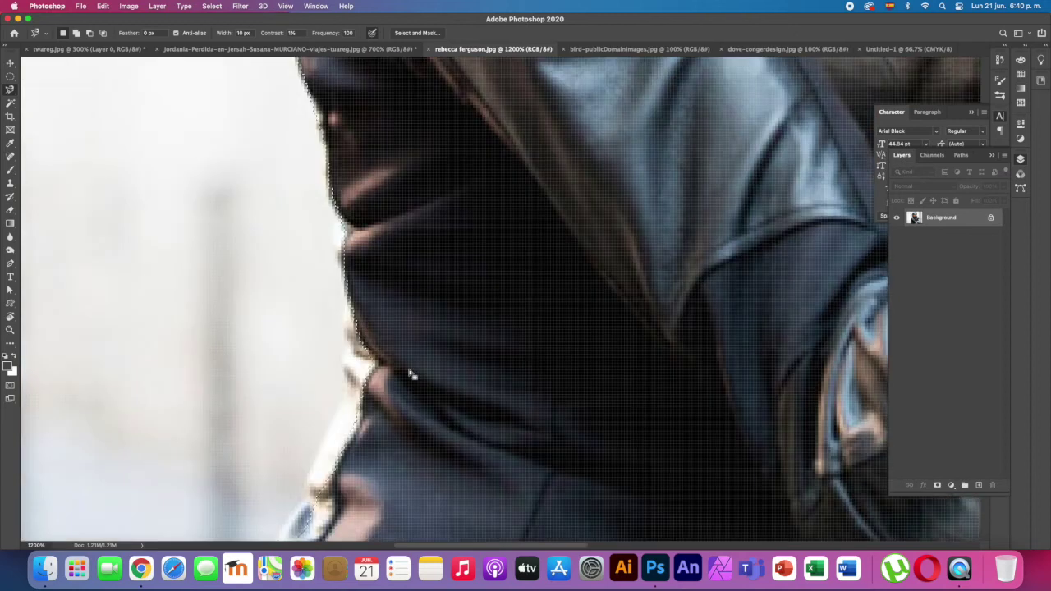
scroll(427, 345, "down", 3)
scroll(428, 345, "left", 3)
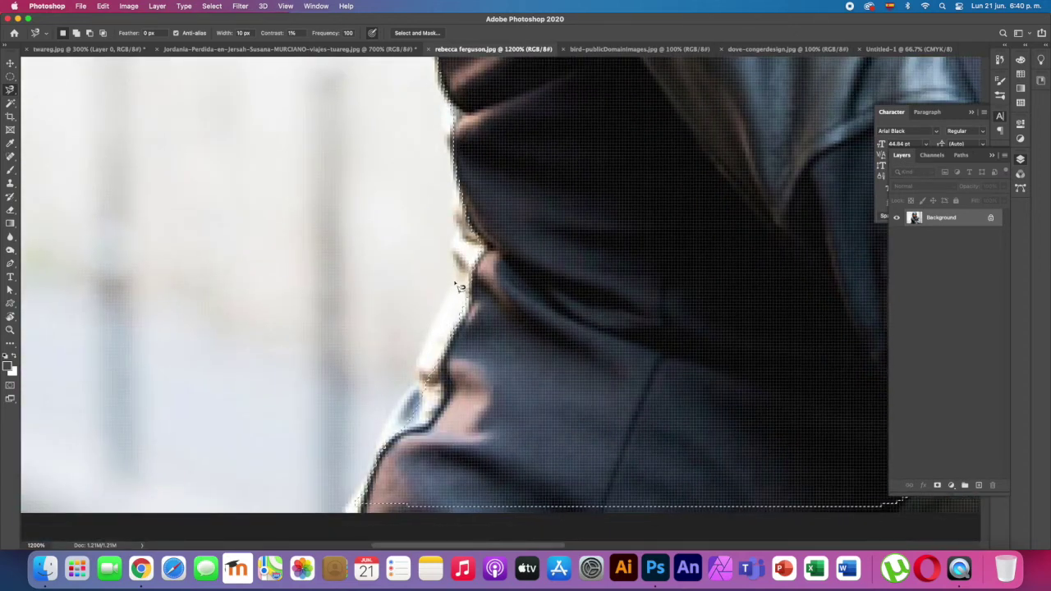
scroll(461, 279, "right", 1)
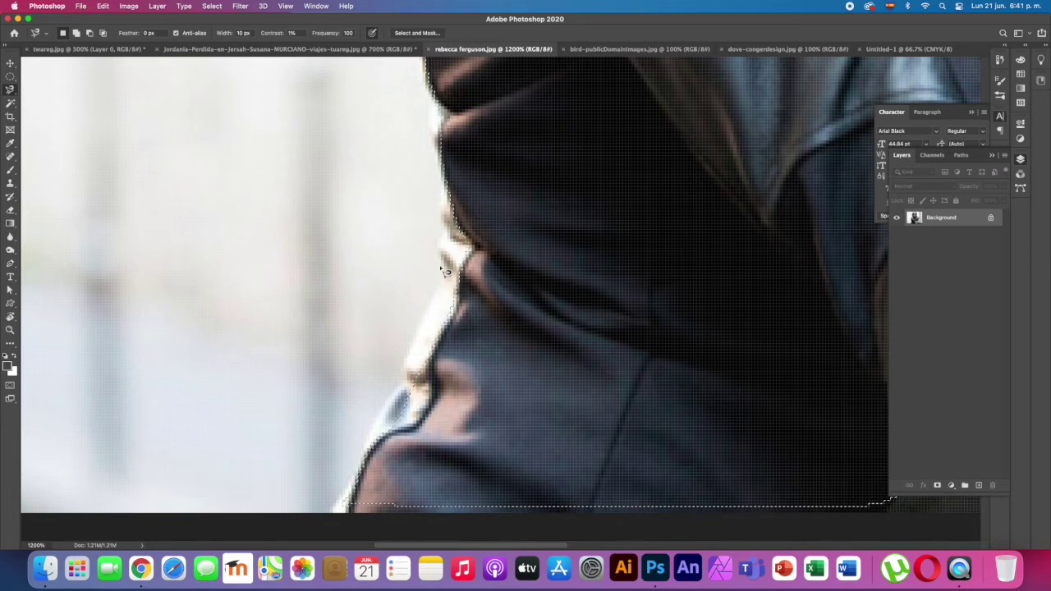
scroll(443, 271, "down", 1)
scroll(444, 271, "down", 1)
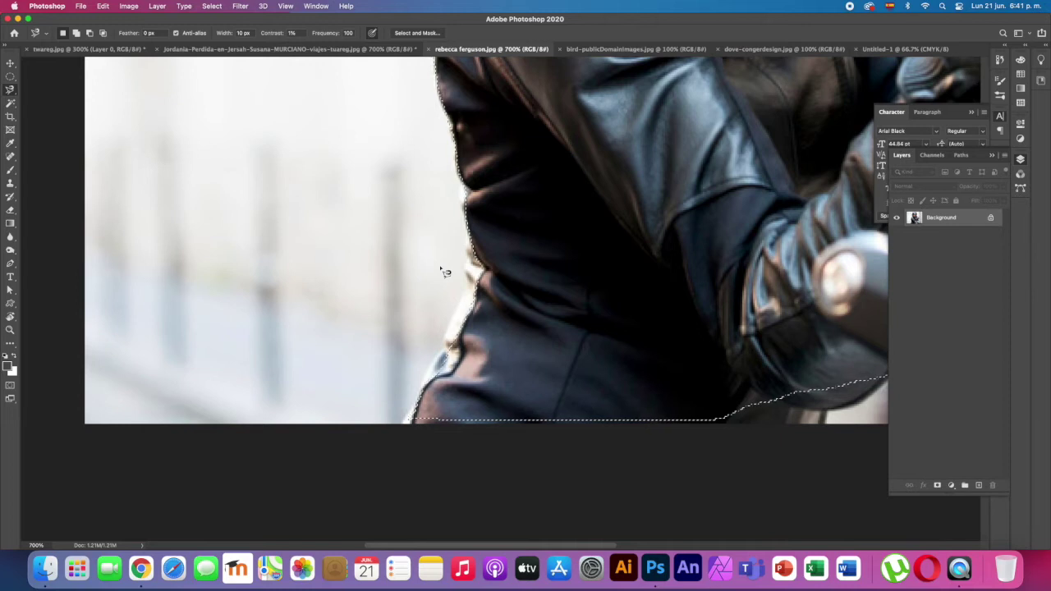
scroll(307, 307, "up", 3)
scroll(307, 307, "right", 4)
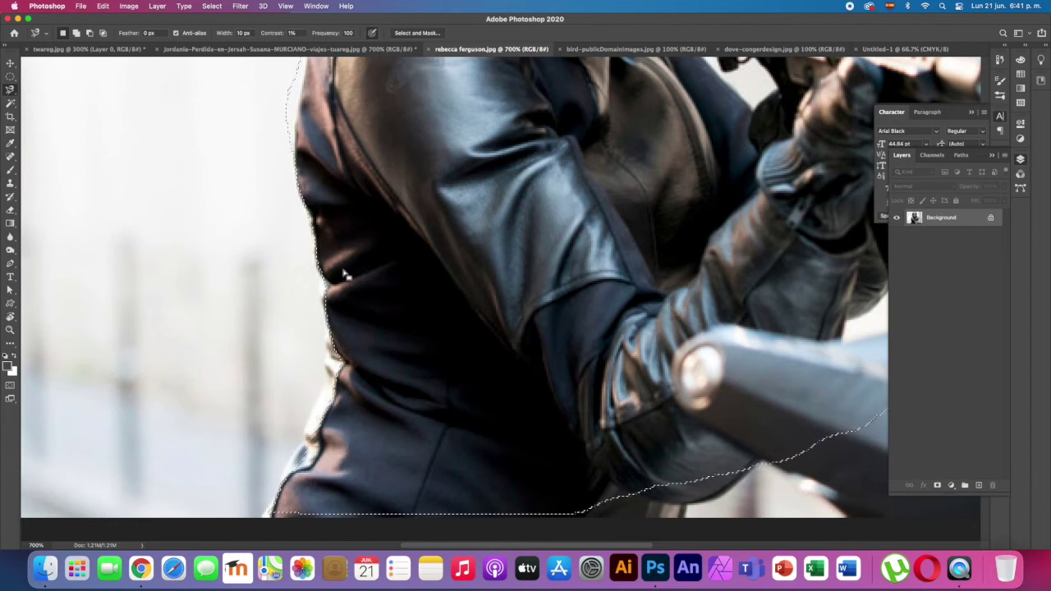
Restore the woman's selection and switch to the freehand Lasso tool.
key("super+d")
scroll(150, 159, "up", 1)
key("super+z")
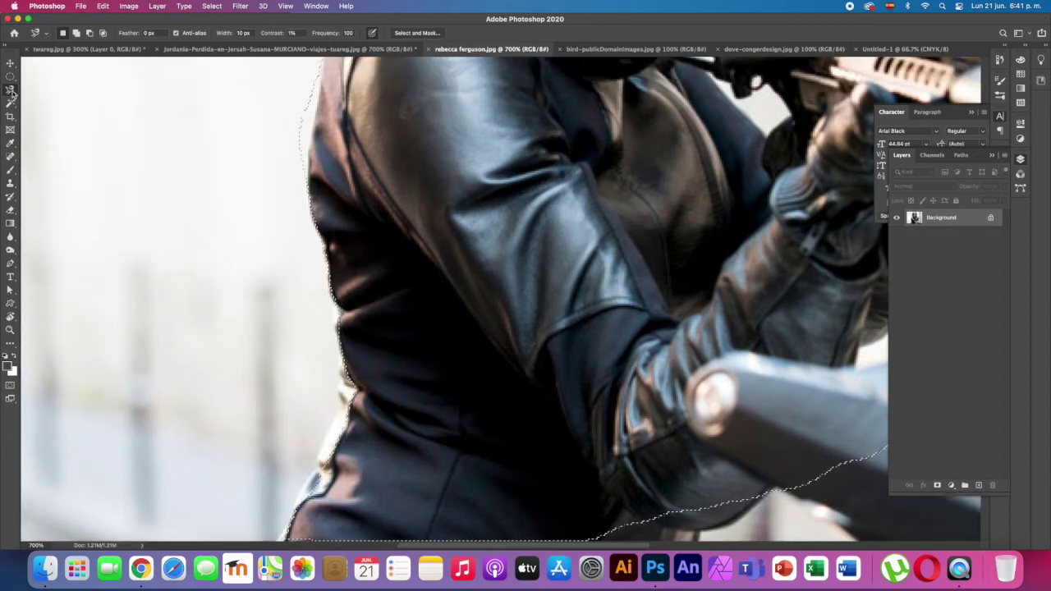
right_click(10, 89)
left_click(50, 88)
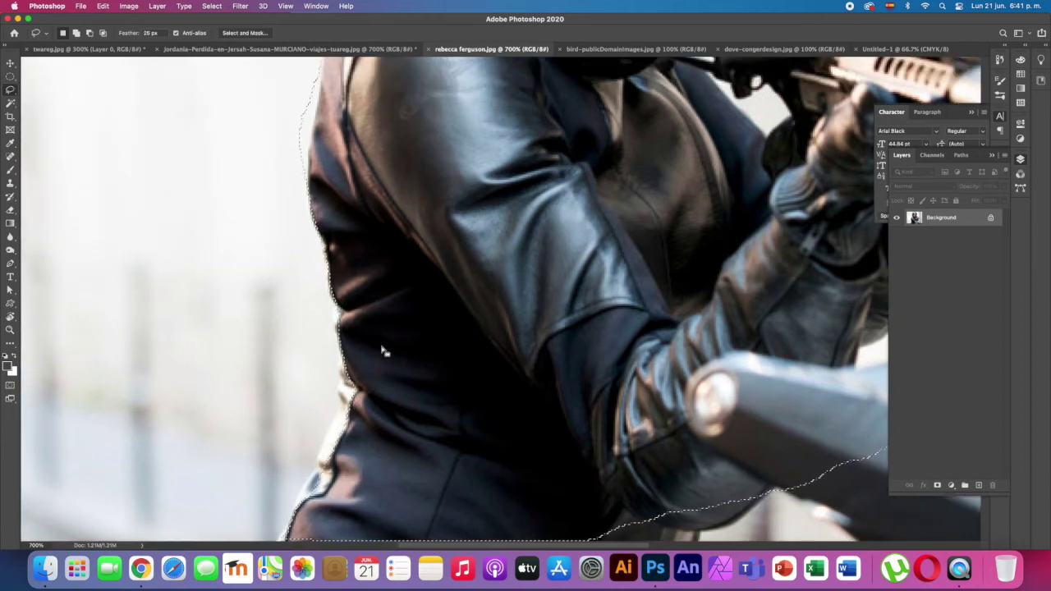
key("super+h")
Zoom in on the hood and add its left edge to the selection.
key("super+plus")
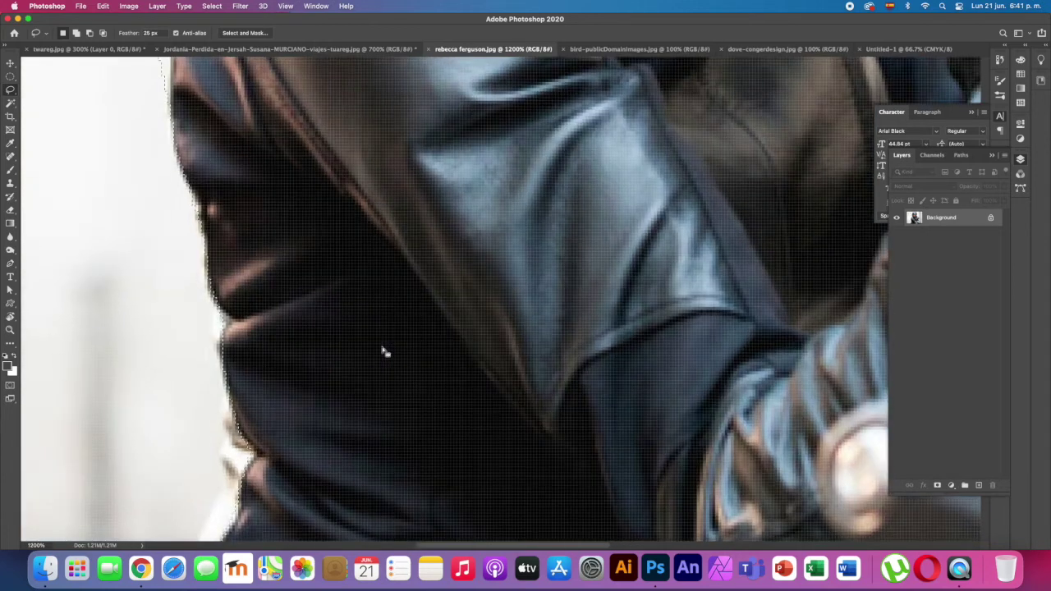
key("super+plus")
mouse_move(354, 262)
left_mouse_down()
mouse_move(422, 214)
mouse_move(389, 188)
left_mouse_up()
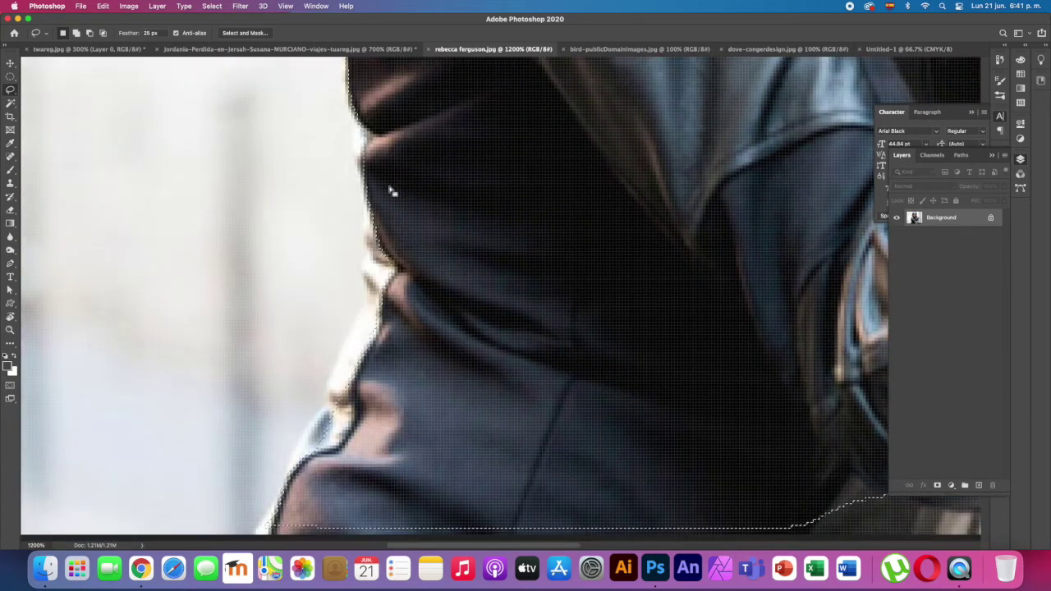
key("shift")
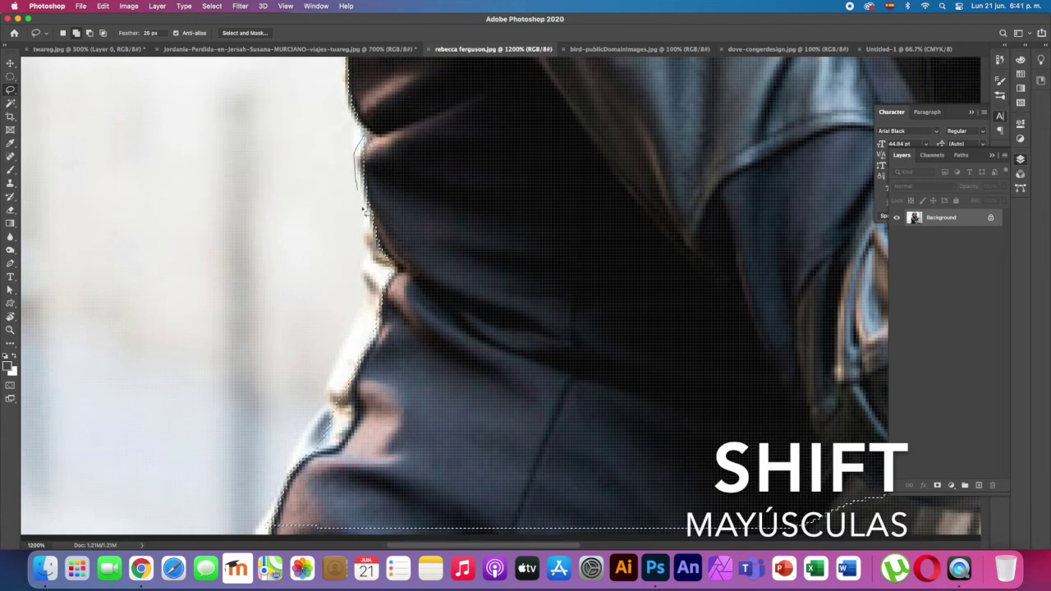
left_click_drag(364, 211, 359, 296)
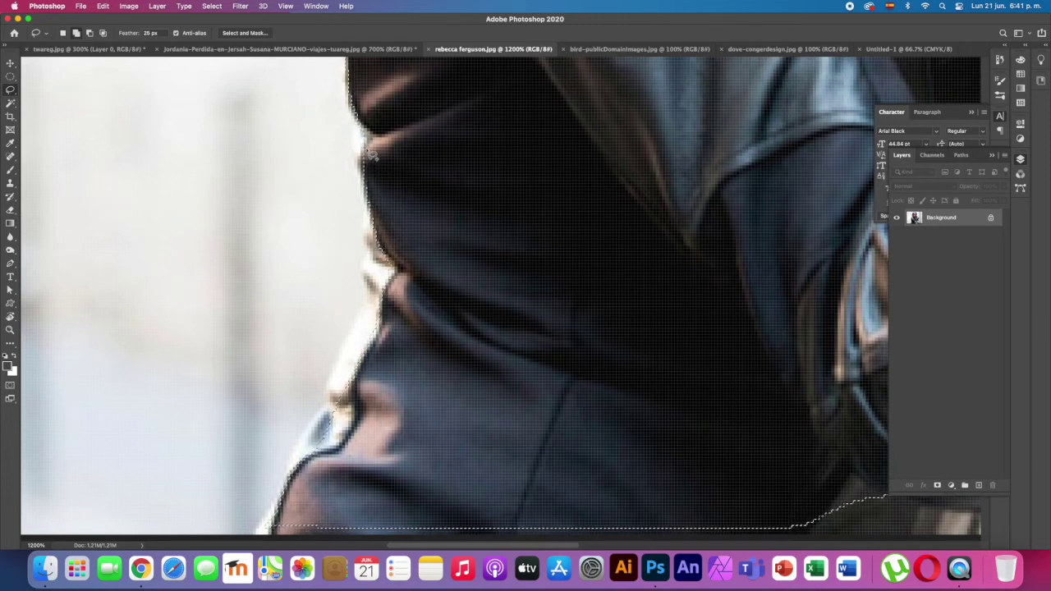
left_click_drag(407, 284, 402, 279)
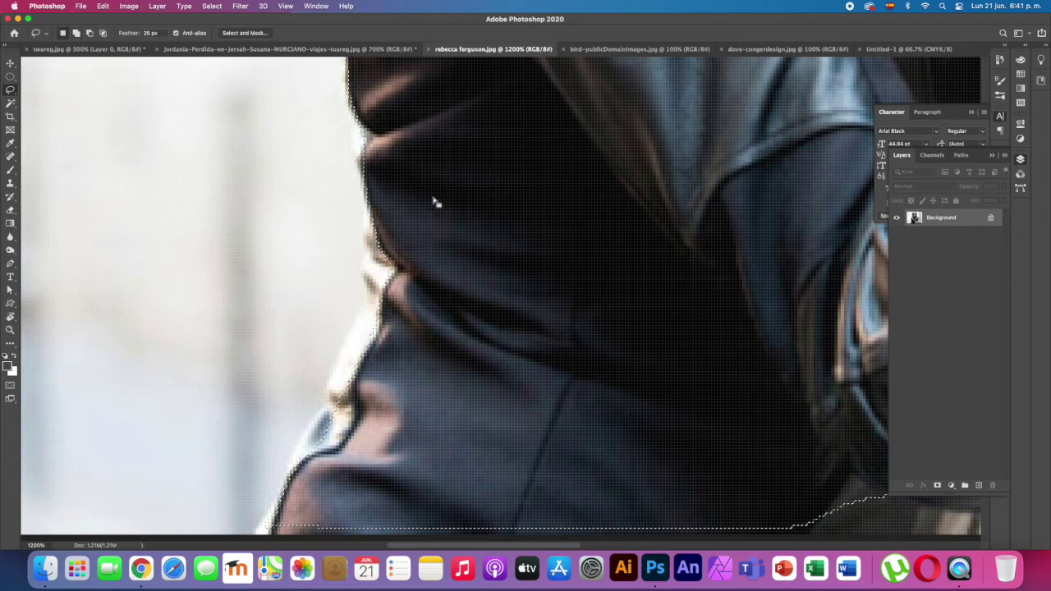
Add the lower gun area and left jacket edge to the selection, then deselect.
key("super+minus")
key("super+minus")
key("super+minus")
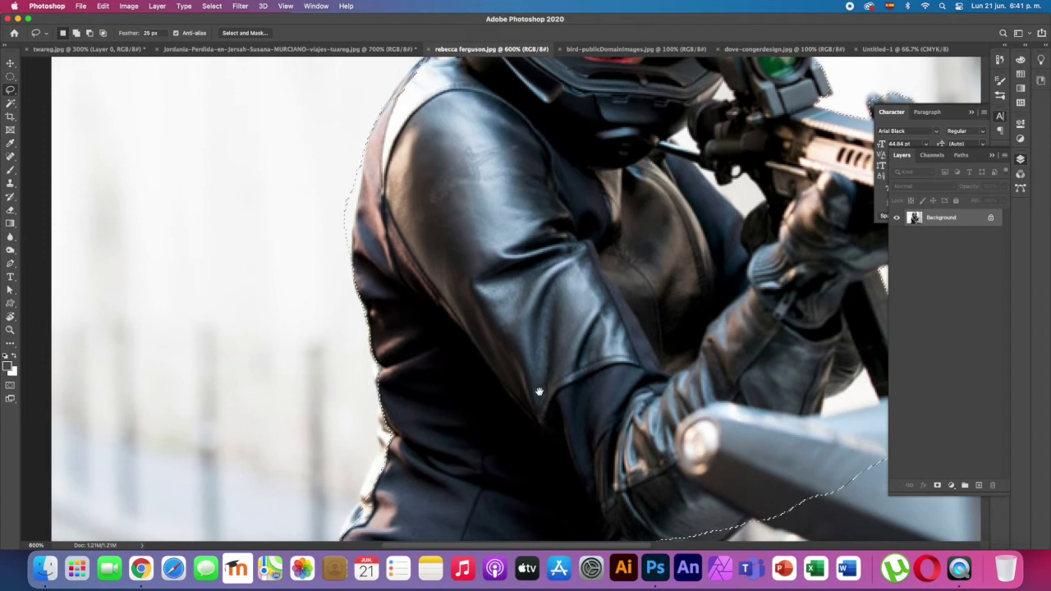
left_click_drag(429, 212, 317, 251)
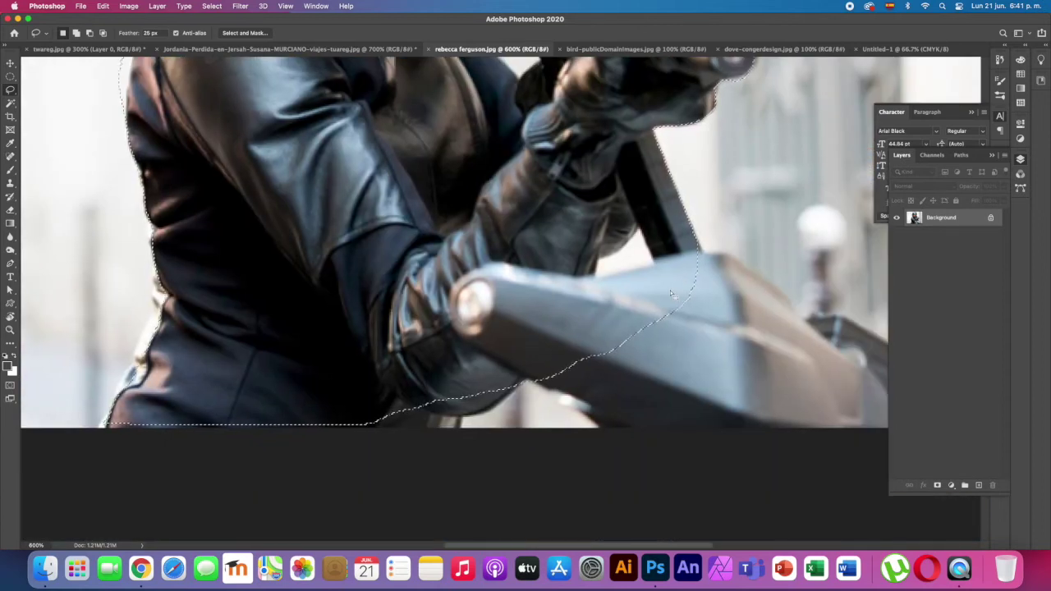
left_click_drag(534, 379, 683, 305)
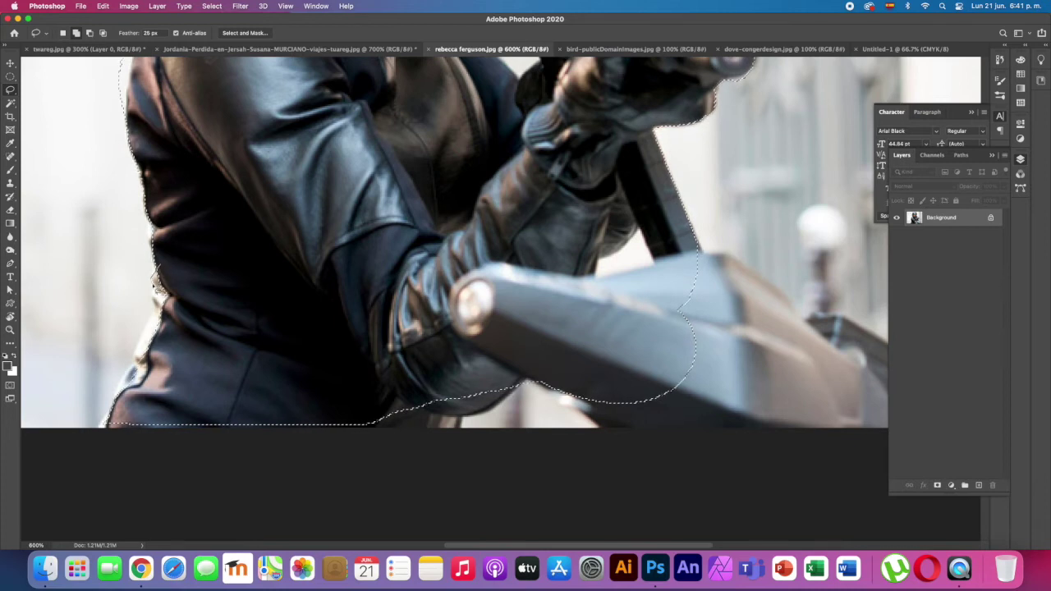
left_click_drag(172, 374, 211, 305)
scroll(311, 271, "up", 5)
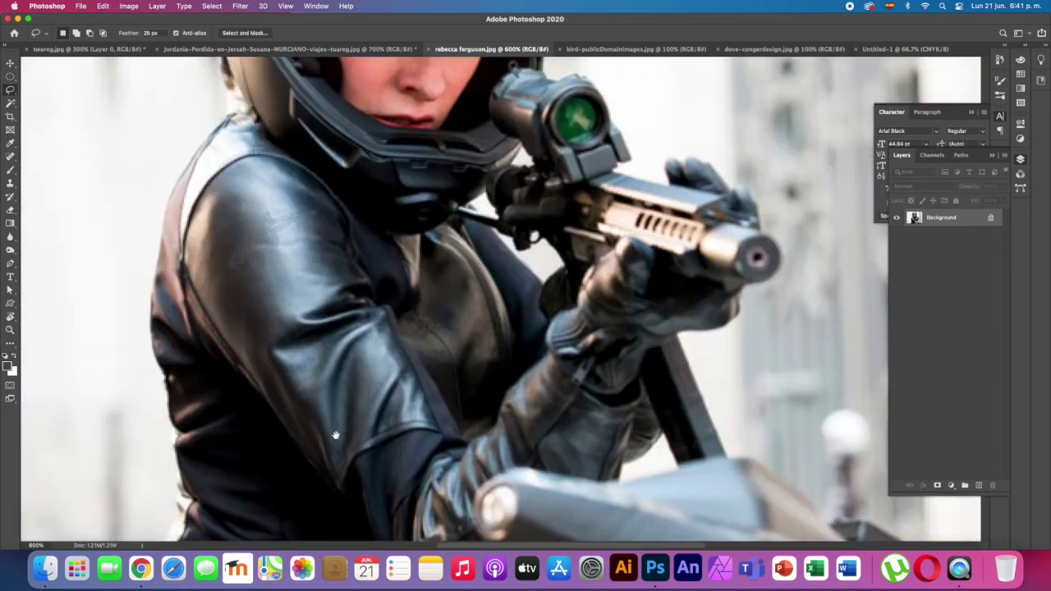
scroll(460, 287, "up", 2)
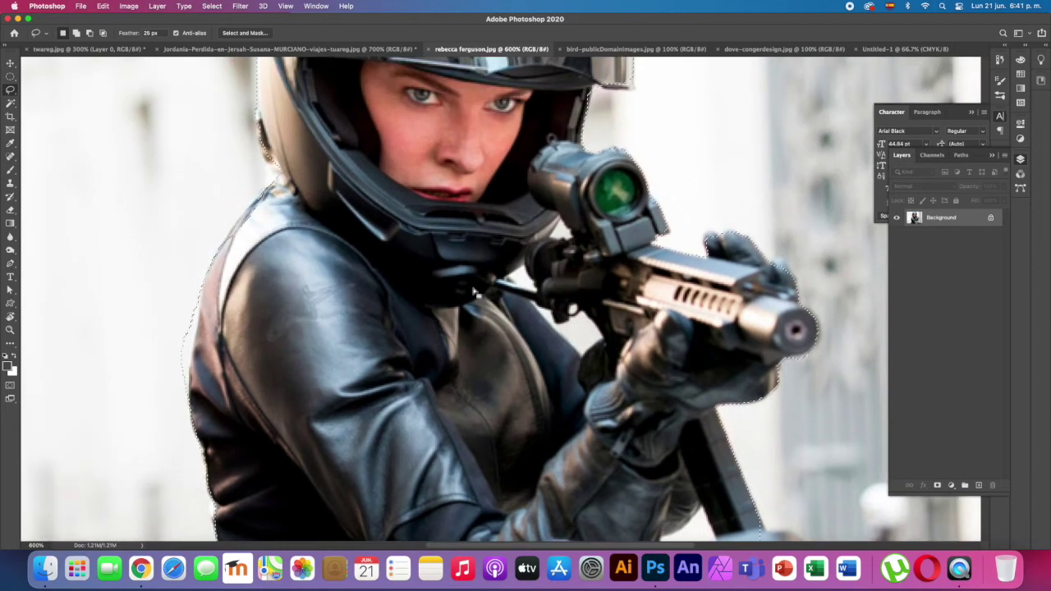
key("super+d")
Switch to the Magnetic Lasso in New Selection mode with 0 px feather.
right_click(10, 89)
left_click(50, 110)
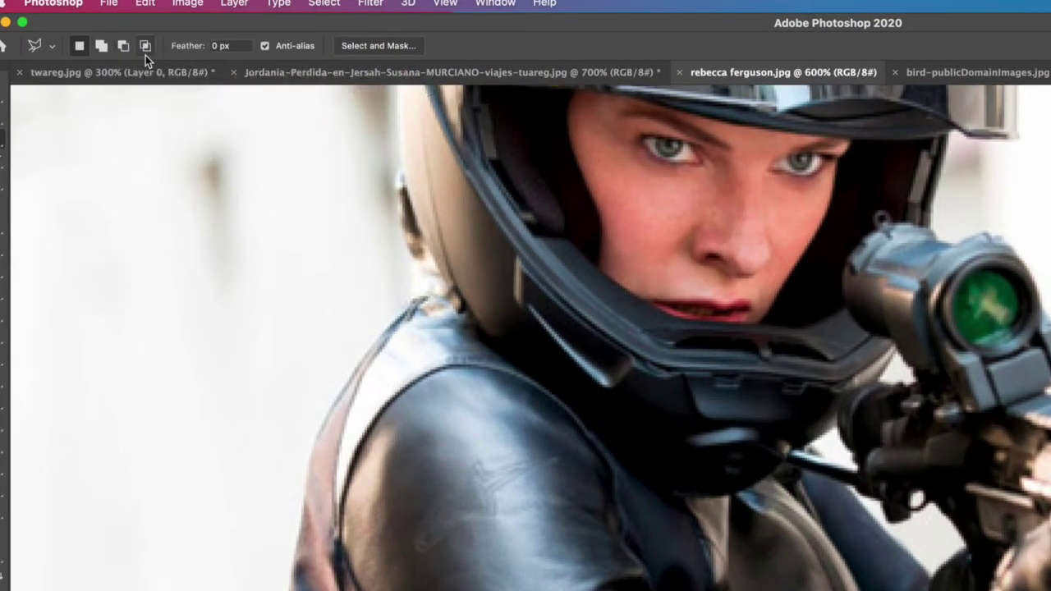
left_click(75, 48)
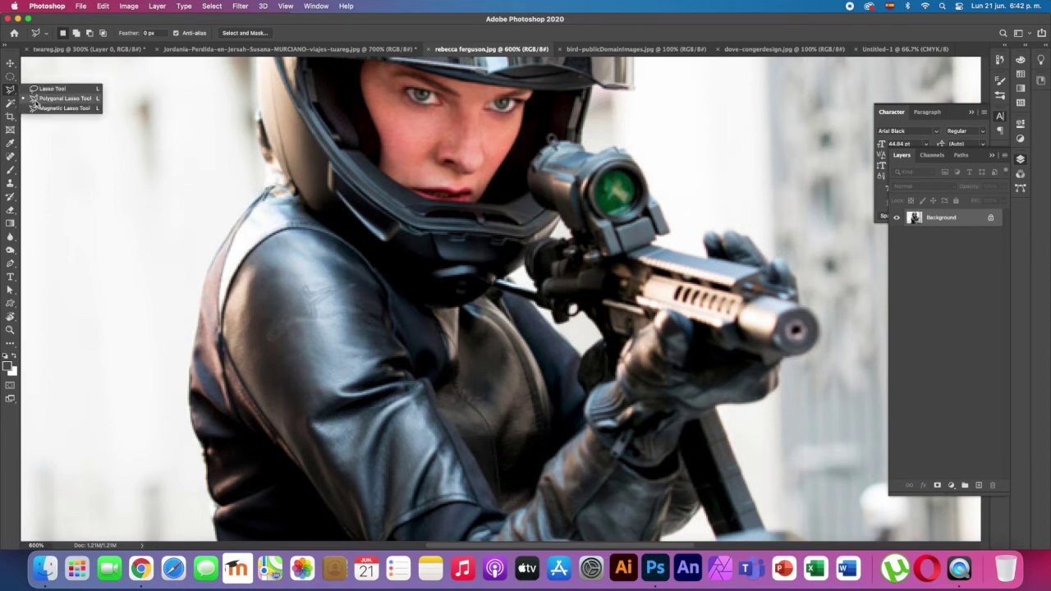
Trace a Magnetic Lasso selection around the woman's leather jacket and torso up to her glove.
left_click_drag(11, 89, 41, 106)
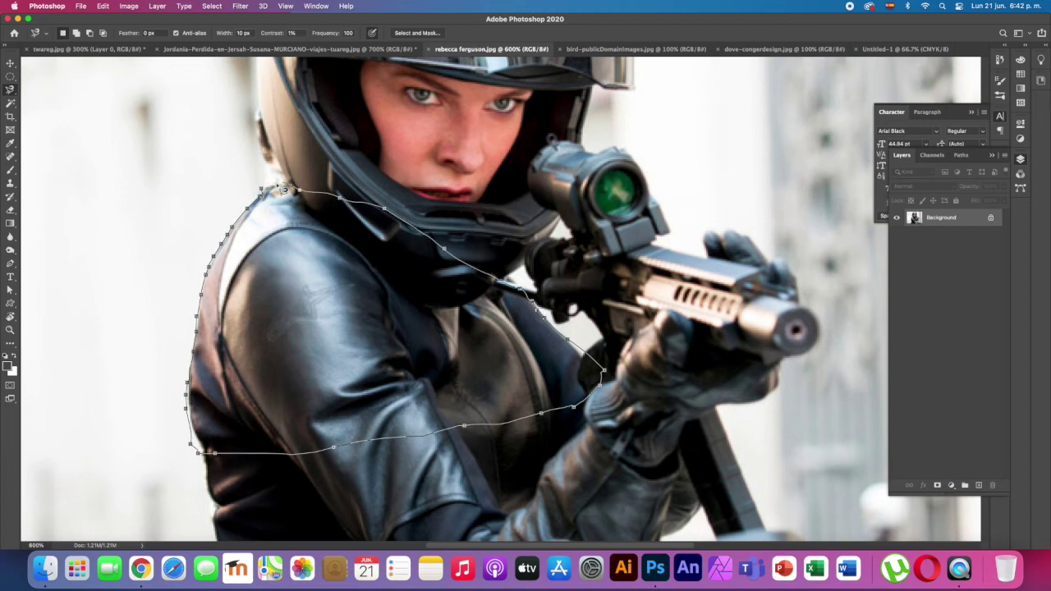
left_click(264, 190)
left_click(212, 6)
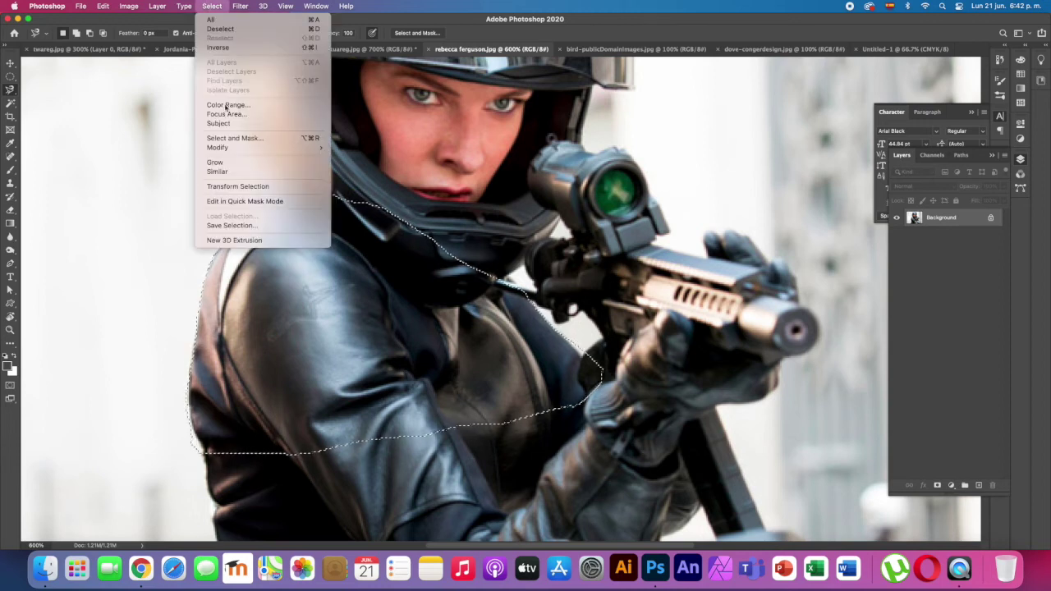
mouse_move(107, 132)
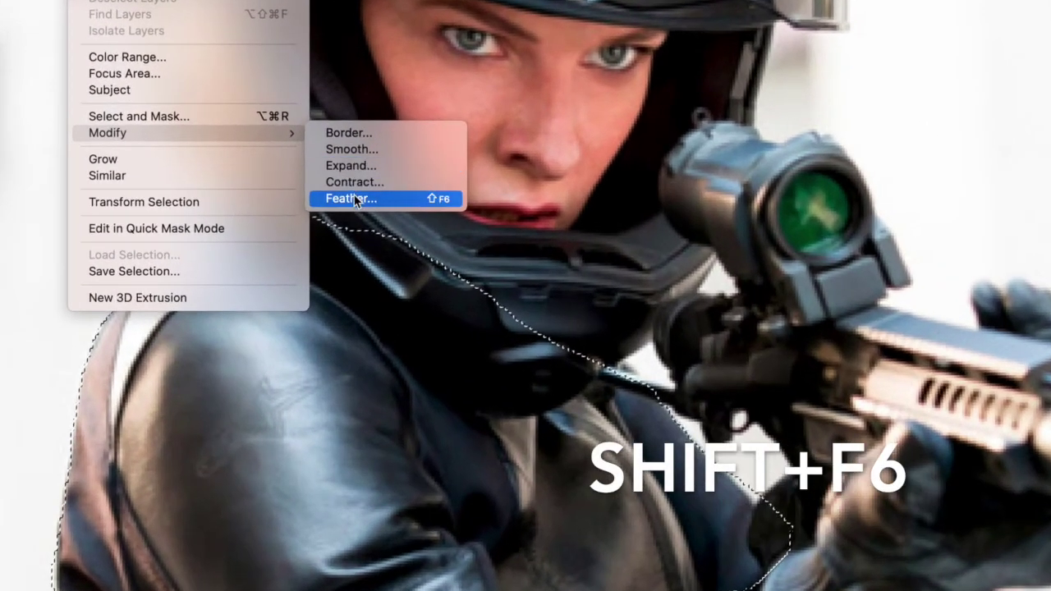
Feather the jacket selection by 10 pixels, then deselect it.
left_click(355, 200)
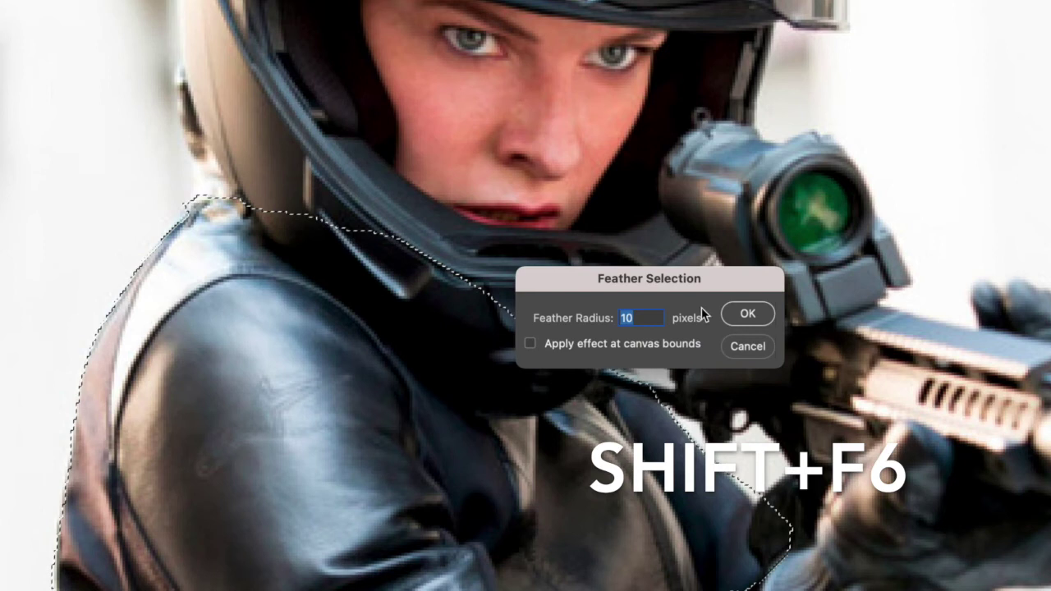
left_click(746, 315)
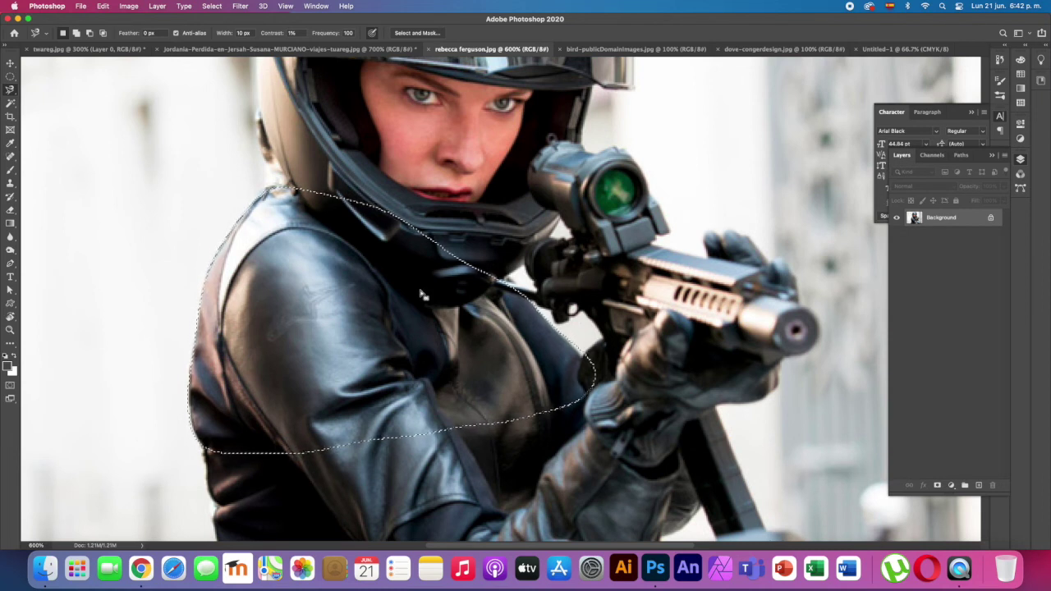
key("super+d")
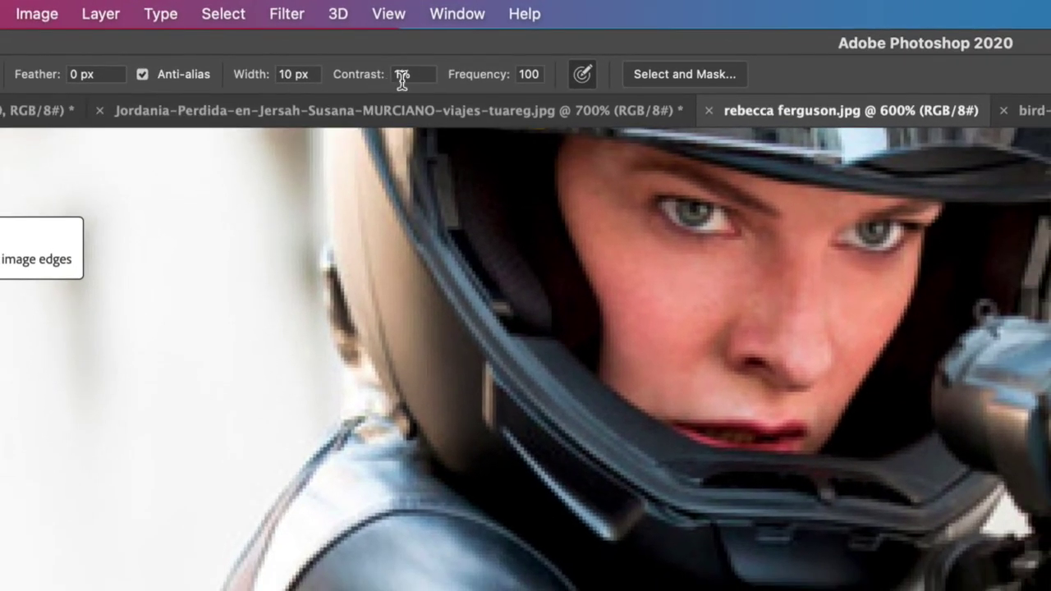
Try a Magnetic Lasso trace along the helmet's left edge, then discard the selection.
left_click(528, 75)
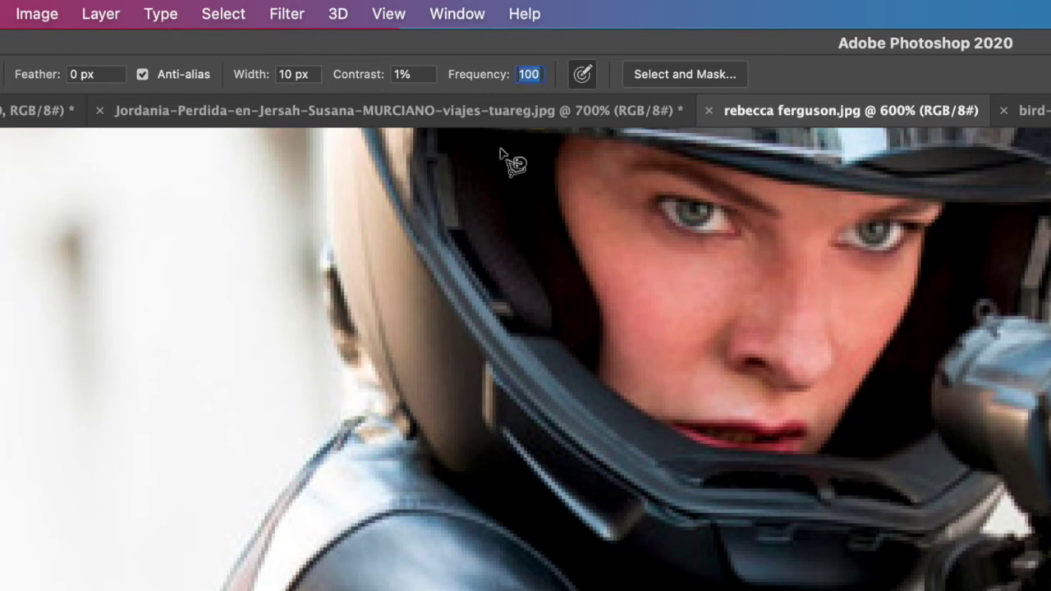
left_click(317, 176)
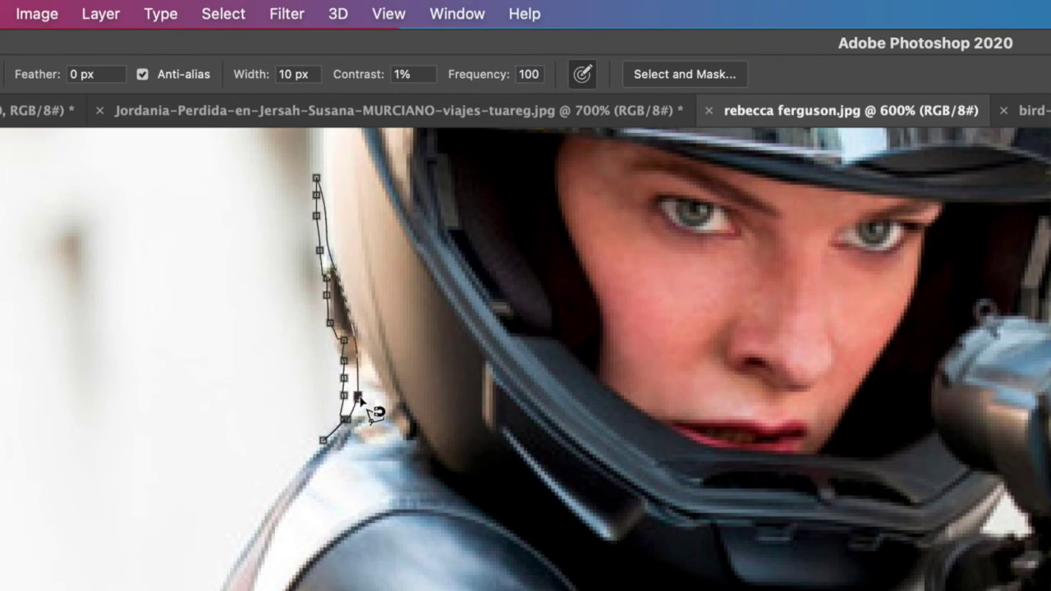
double_click(367, 408)
key("ctrl+d")
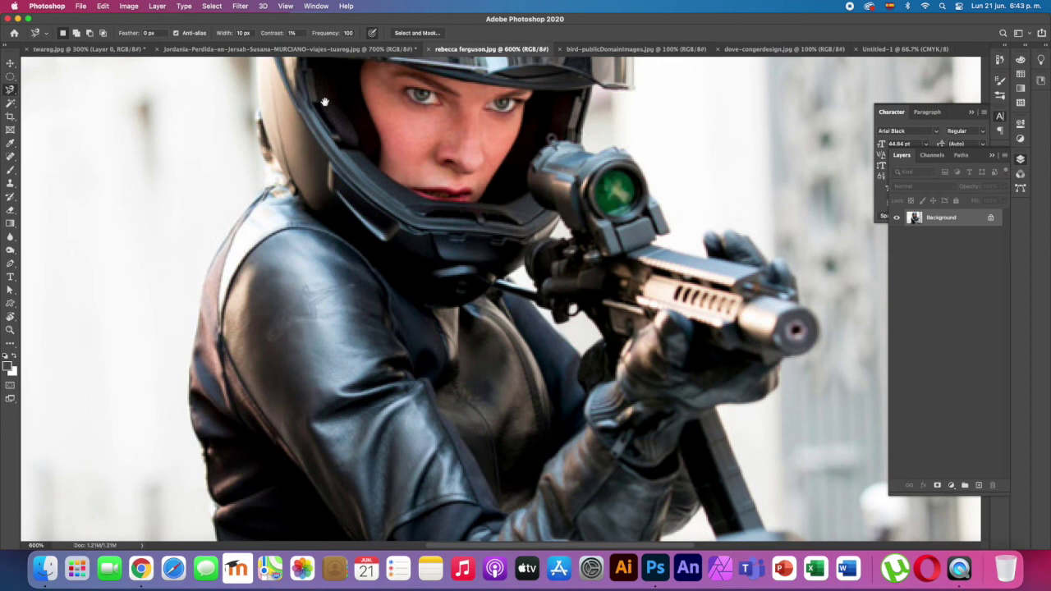
Centre the helmet top in view and enter 20 as the Magnetic Lasso contrast.
left_click_drag(325, 101, 359, 252)
left_click_drag(372, 203, 415, 201)
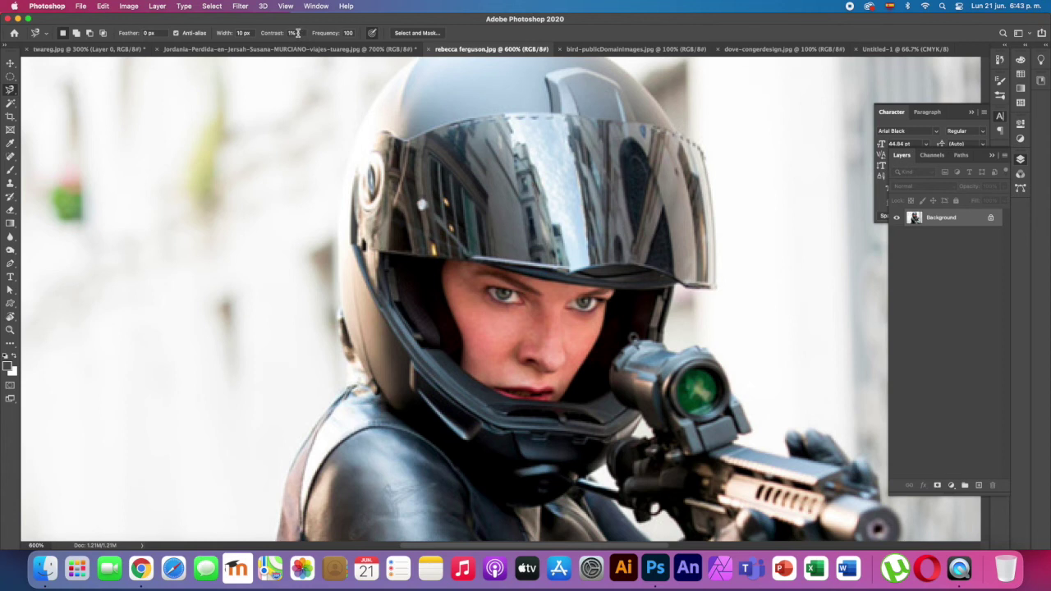
type("0")
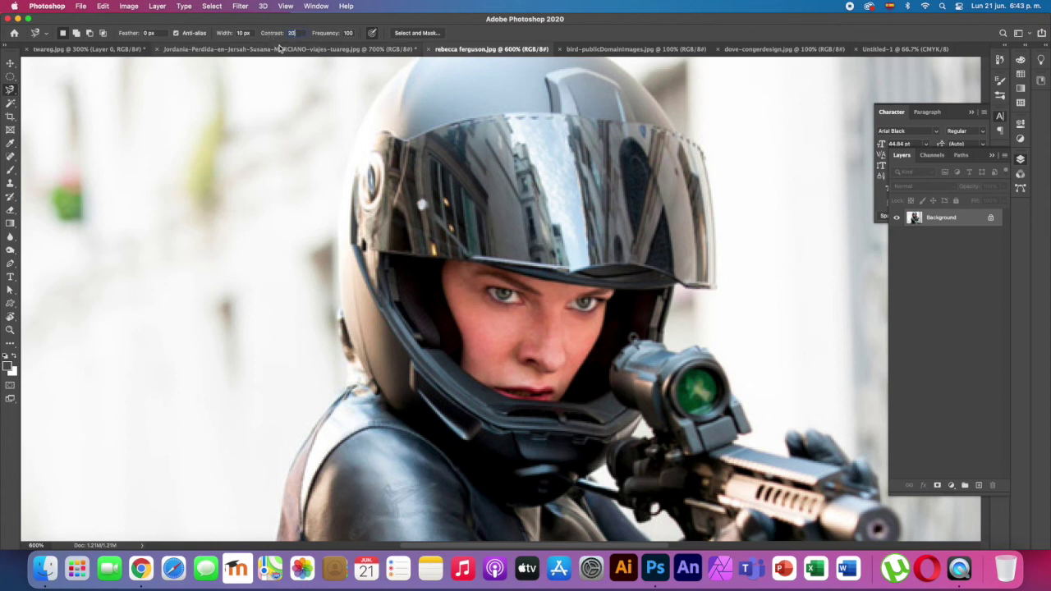